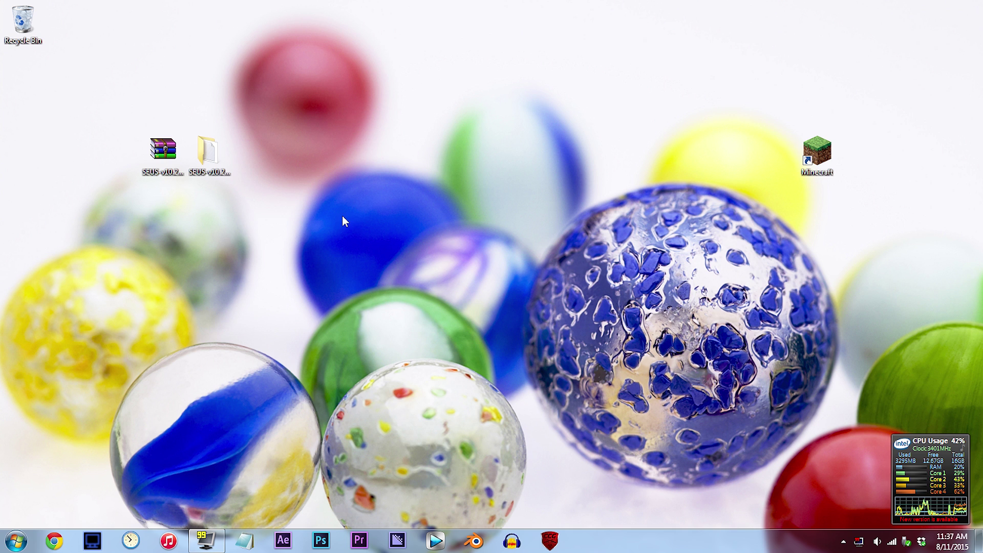
Browse into the SEUS v10.2 shaders folder and select gbuffers_terrain.vsh
{"action": "double_click", "coordinate": [209, 150]}
{"action": "double_click", "coordinate": [619, 120]}
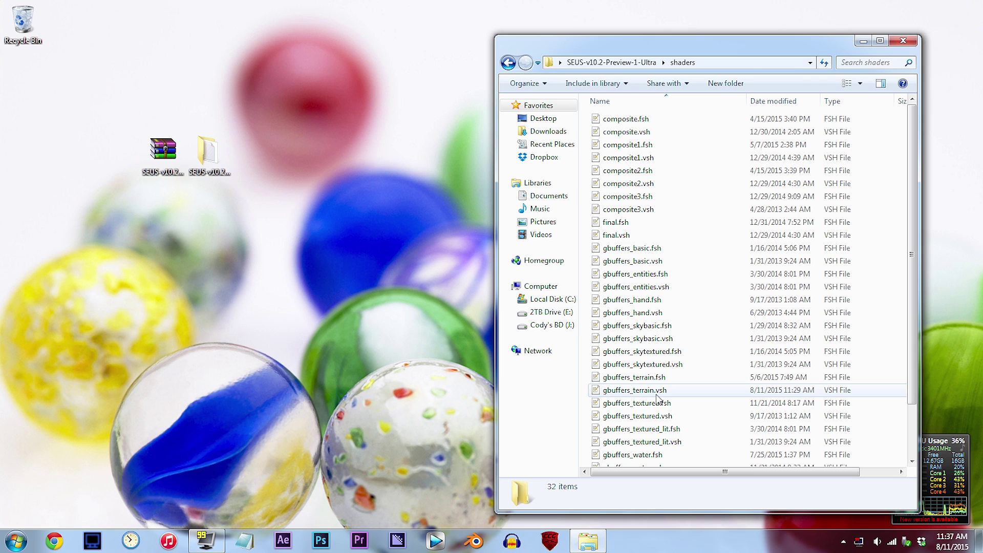
{"action": "left_click", "coordinate": [646, 396]}
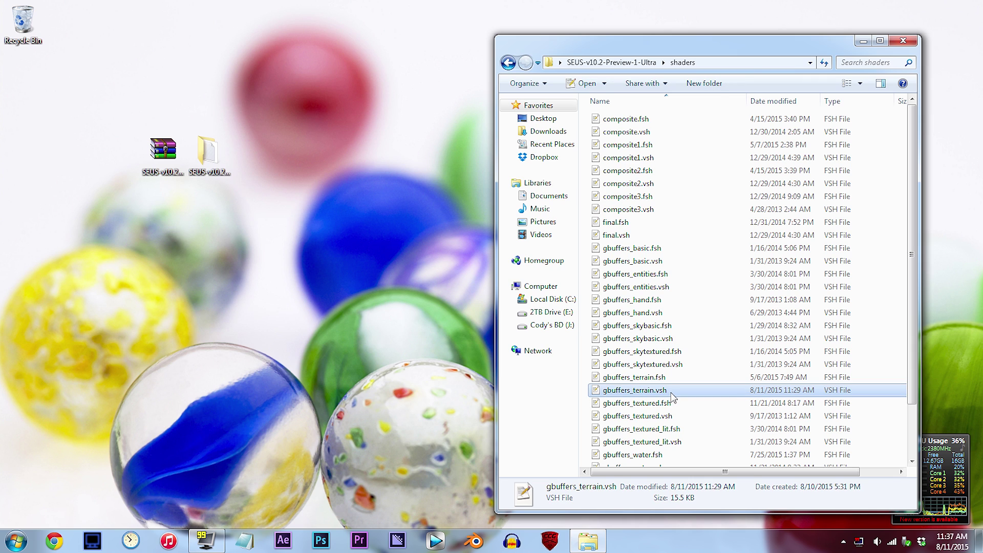
Open gbuffers_terrain.vsh, make line 5 '#define TEXTURE_FIX', and close the file to save
{"action": "double_click", "coordinate": [672, 396]}
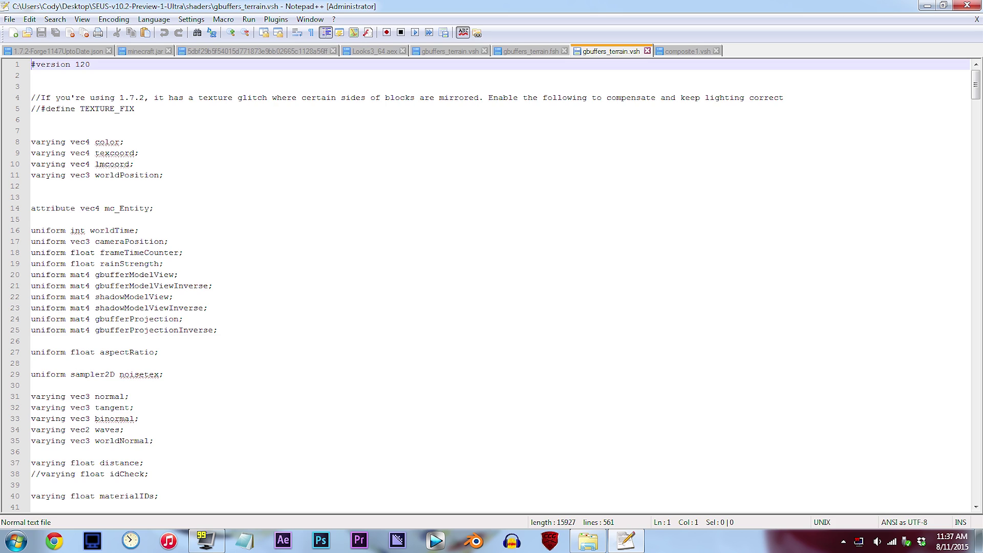
{"action": "key", "text": "Down"}
{"action": "key", "text": "Down"}
{"action": "key", "text": "Down"}
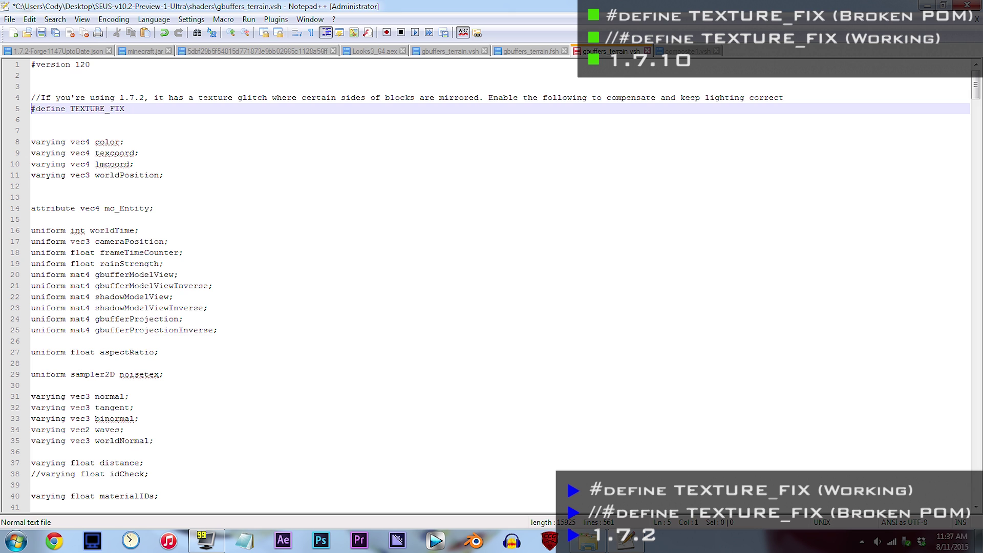
{"action": "left_click", "coordinate": [974, 7]}
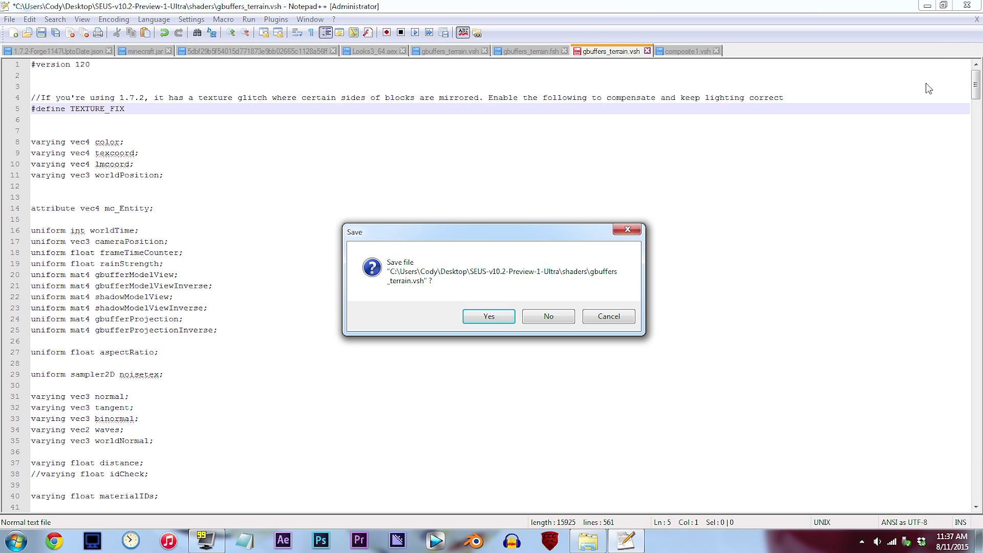